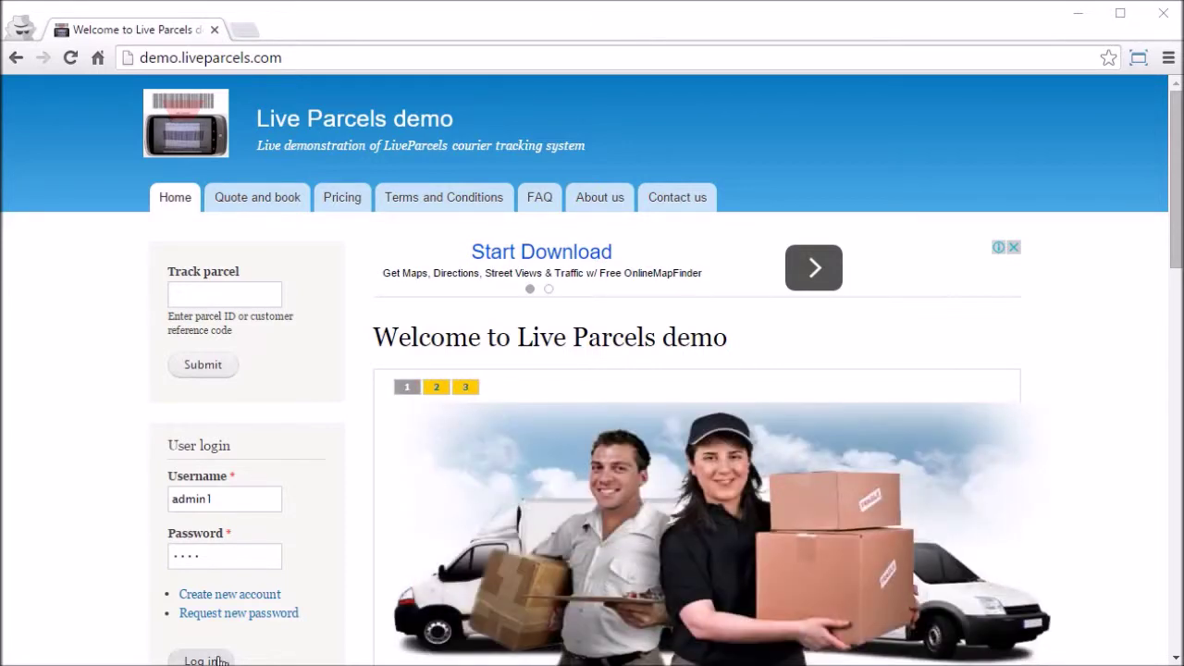
# Step: Log in as admin1 and go to the LiveParcels administration area
pyautogui.click(222, 661)
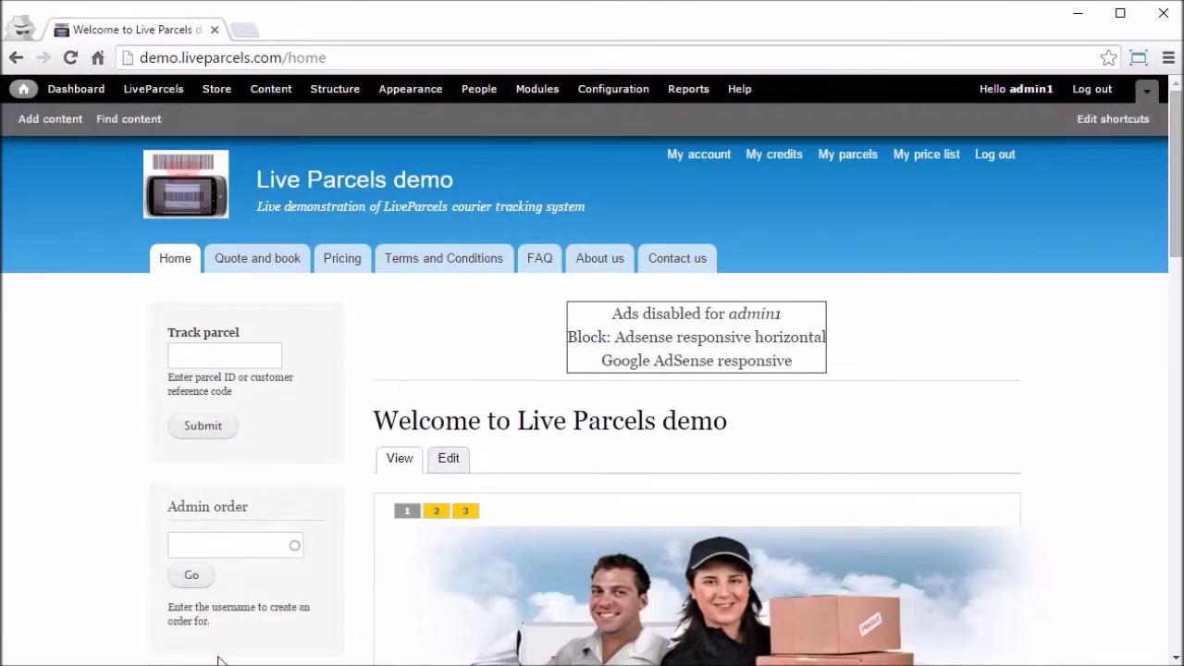
pyautogui.click(179, 93)
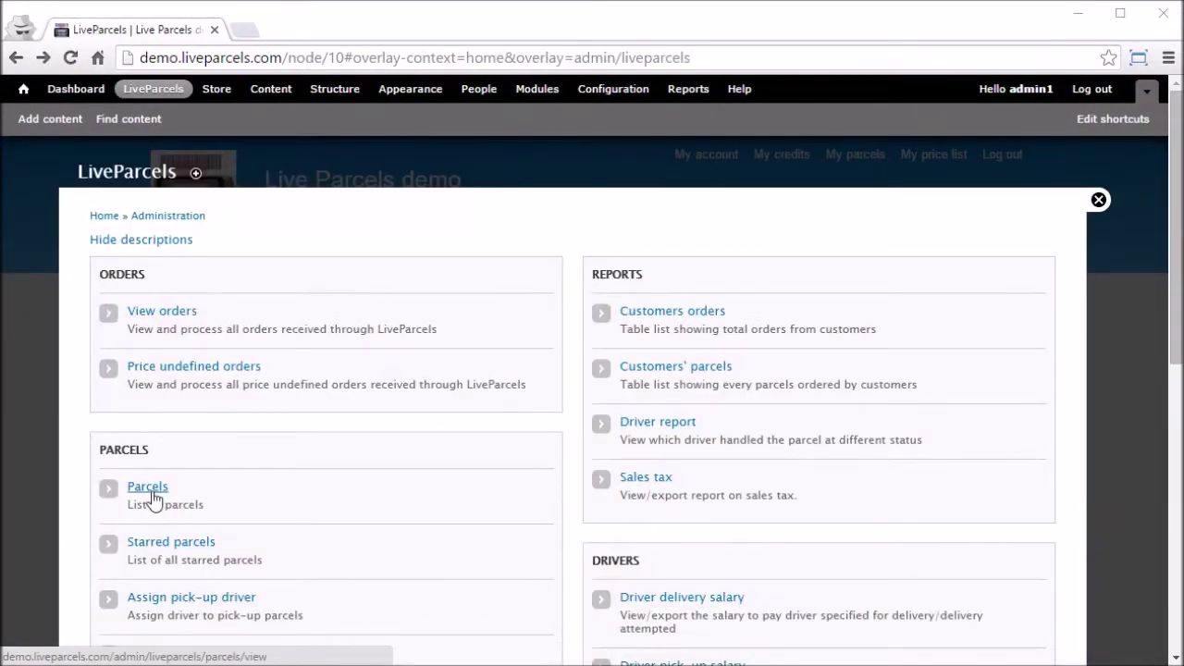
# Step: Open the Order20Parcel1 parcel page from the all-parcels list
pyautogui.click(151, 491)
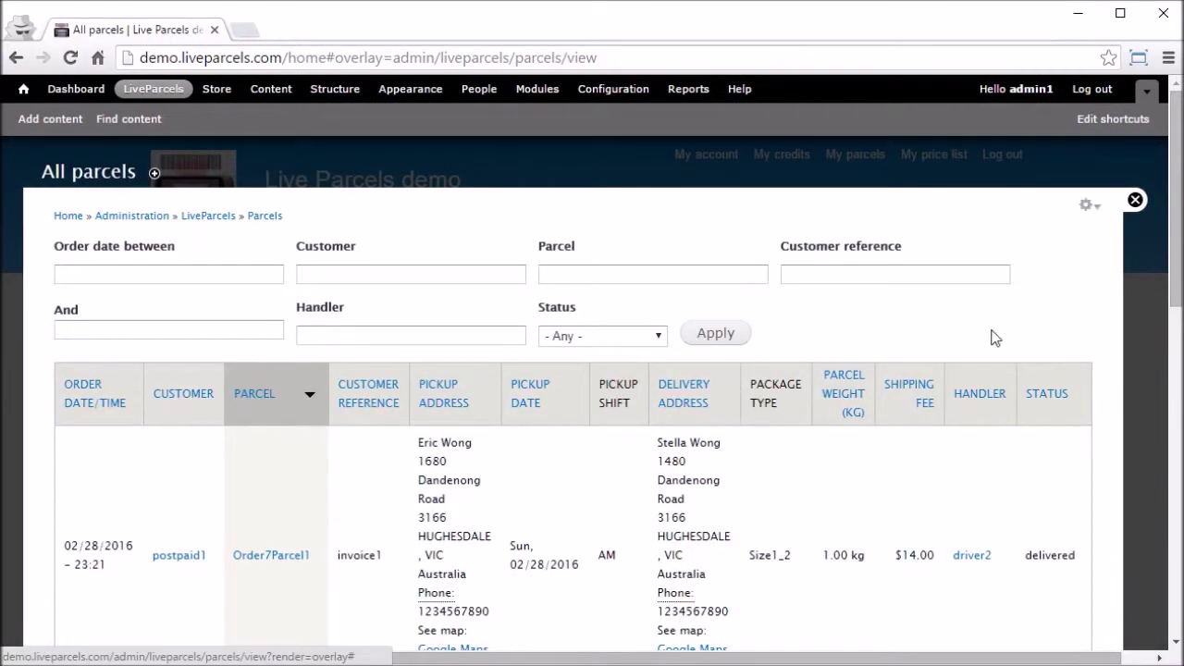
pyautogui.moveTo(1176, 278); pyautogui.dragTo(1177, 500)
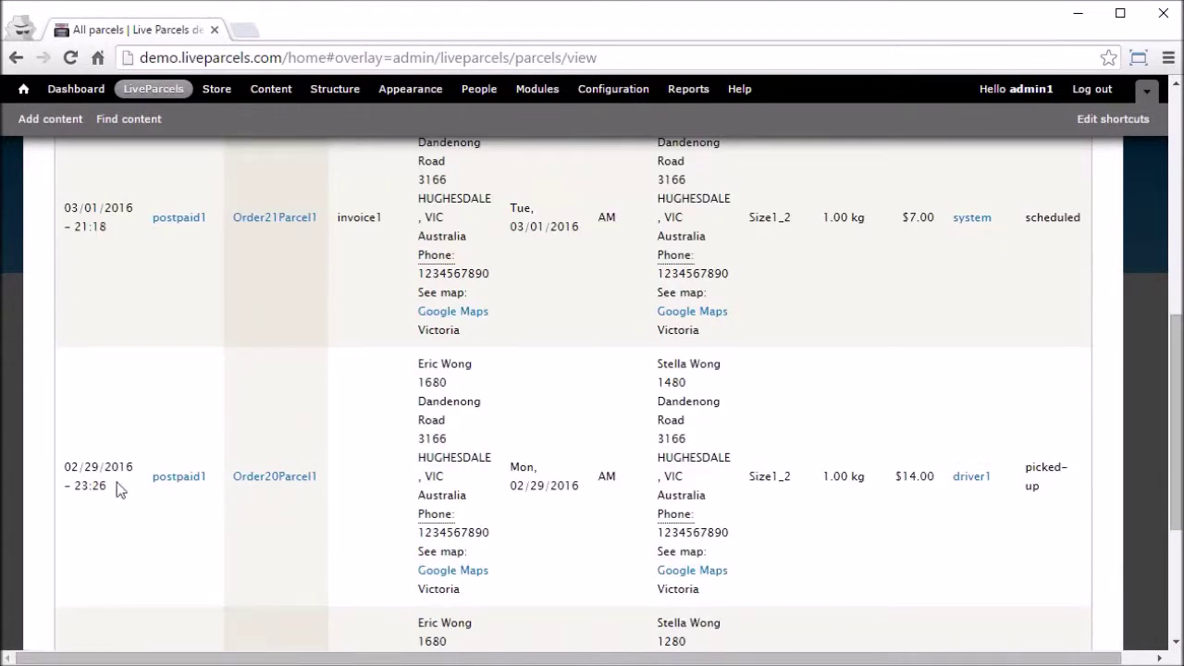
pyautogui.click(263, 489)
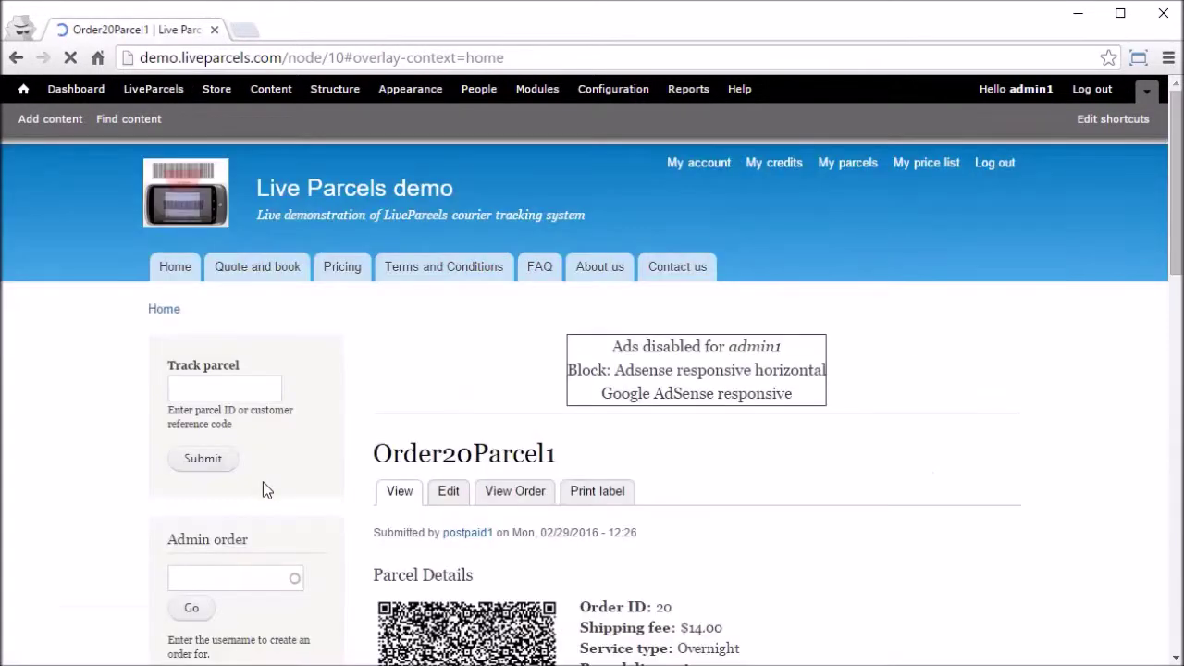
# Step: Add and save an 'unloaded' status update for Order20Parcel1
pyautogui.moveTo(1176, 185); pyautogui.dragTo(1177, 486)
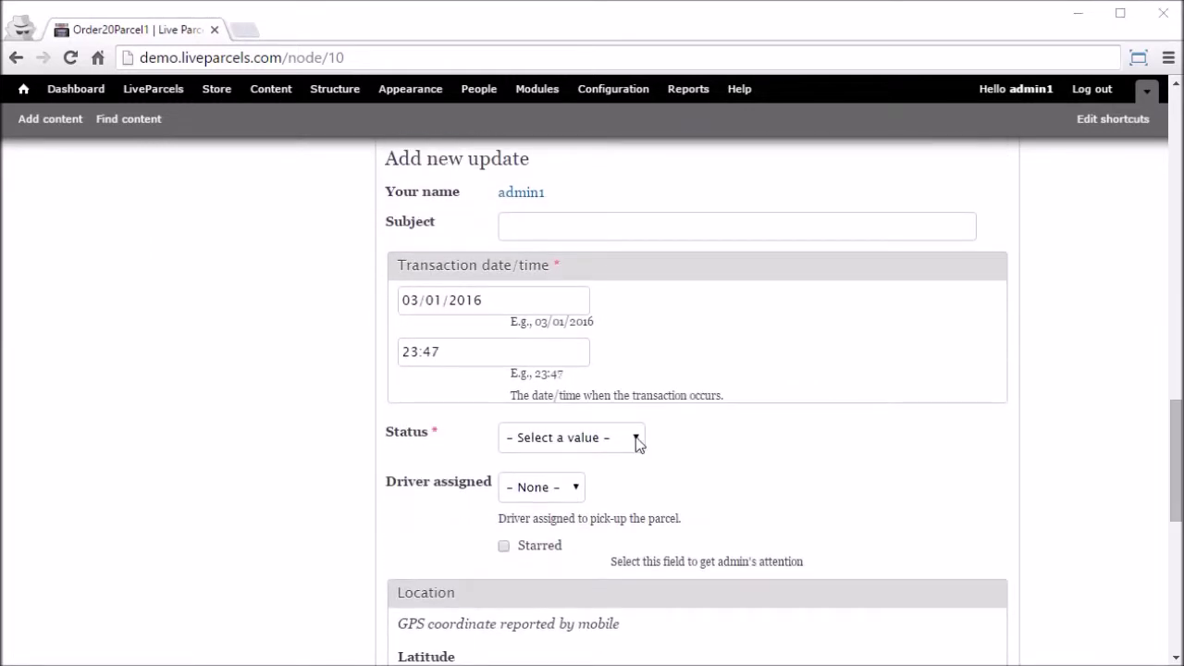
pyautogui.click(637, 442)
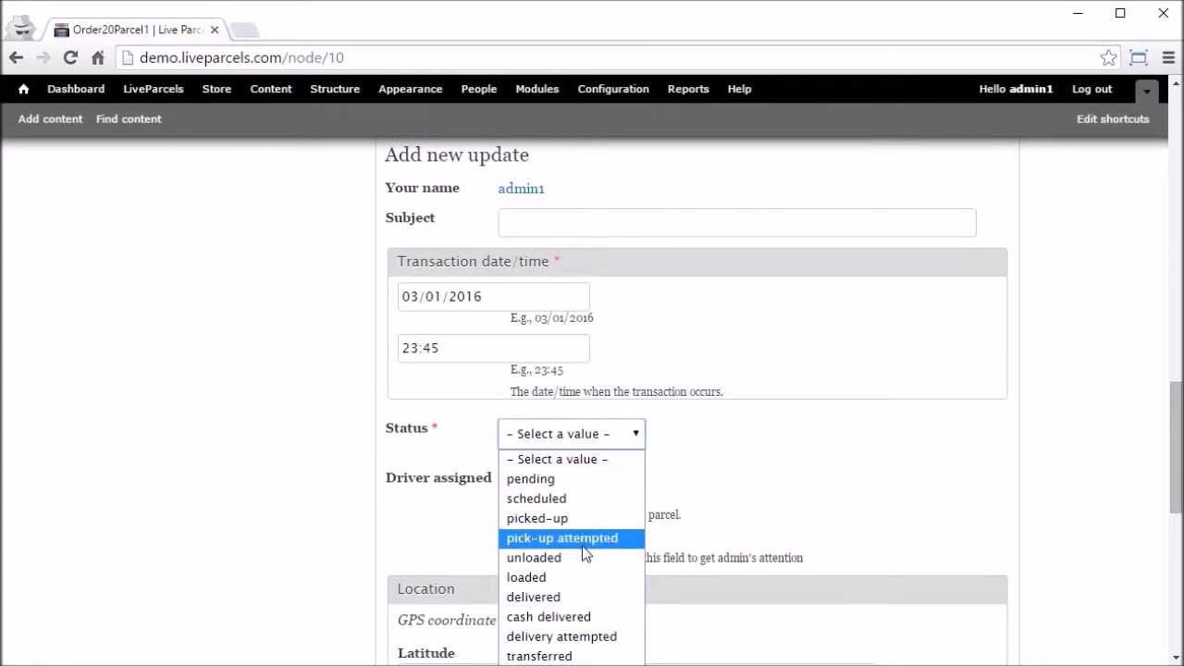
pyautogui.click(560, 559)
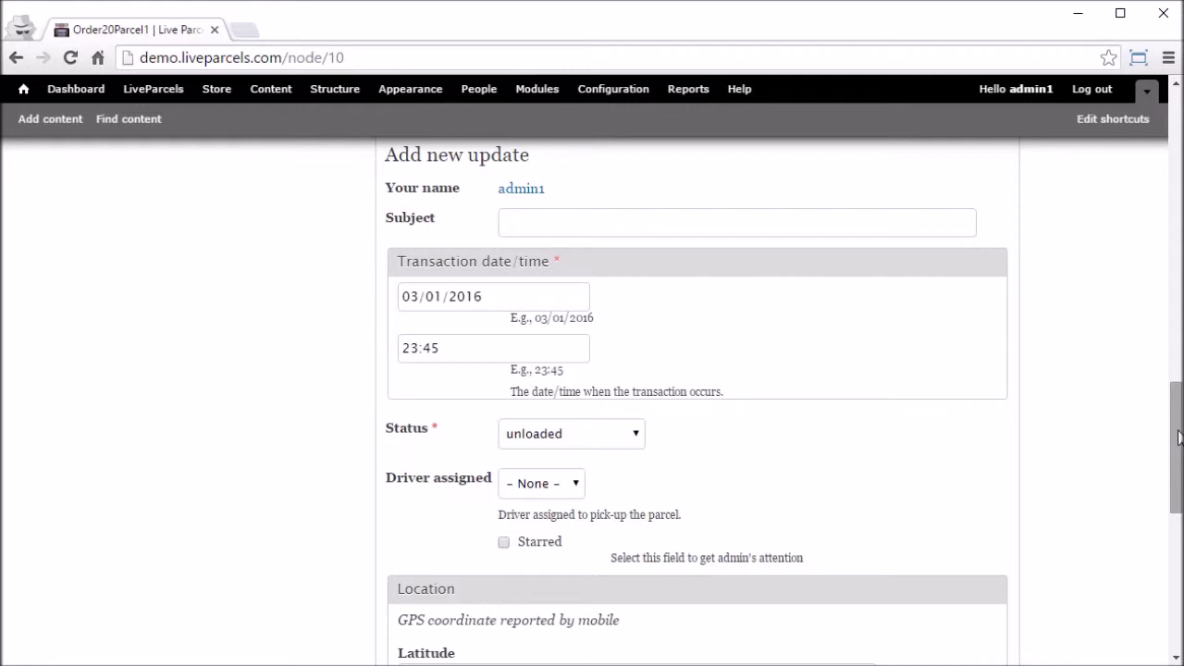
pyautogui.moveTo(1179, 438); pyautogui.dragTo(1180, 534)
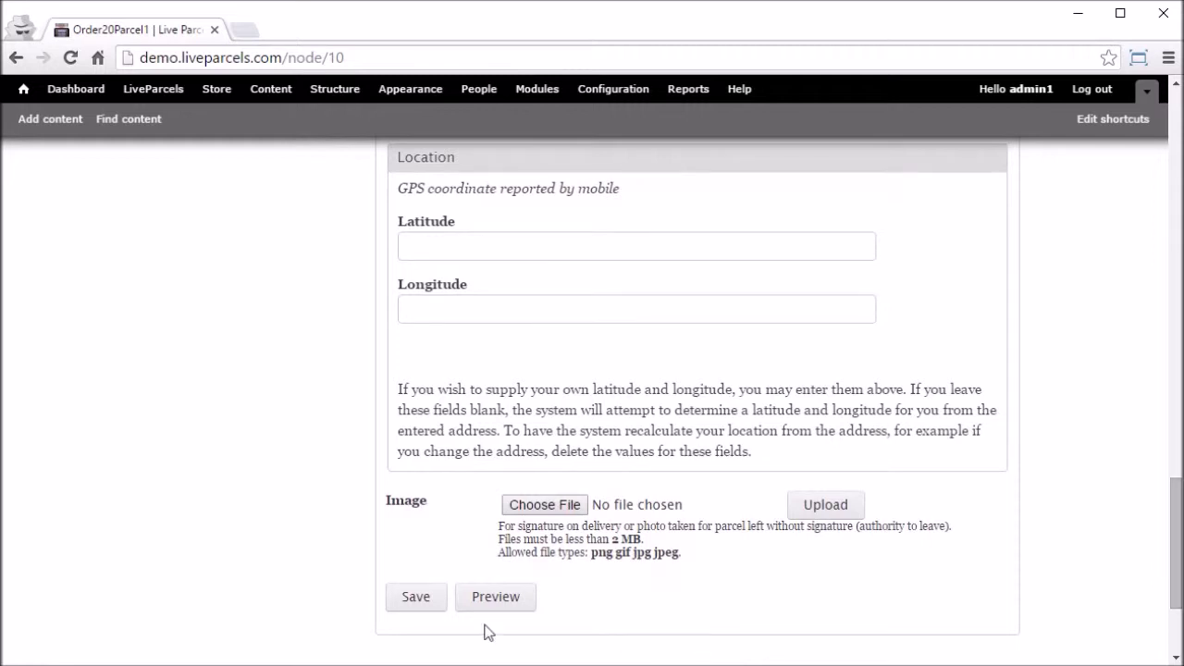
pyautogui.click(423, 602)
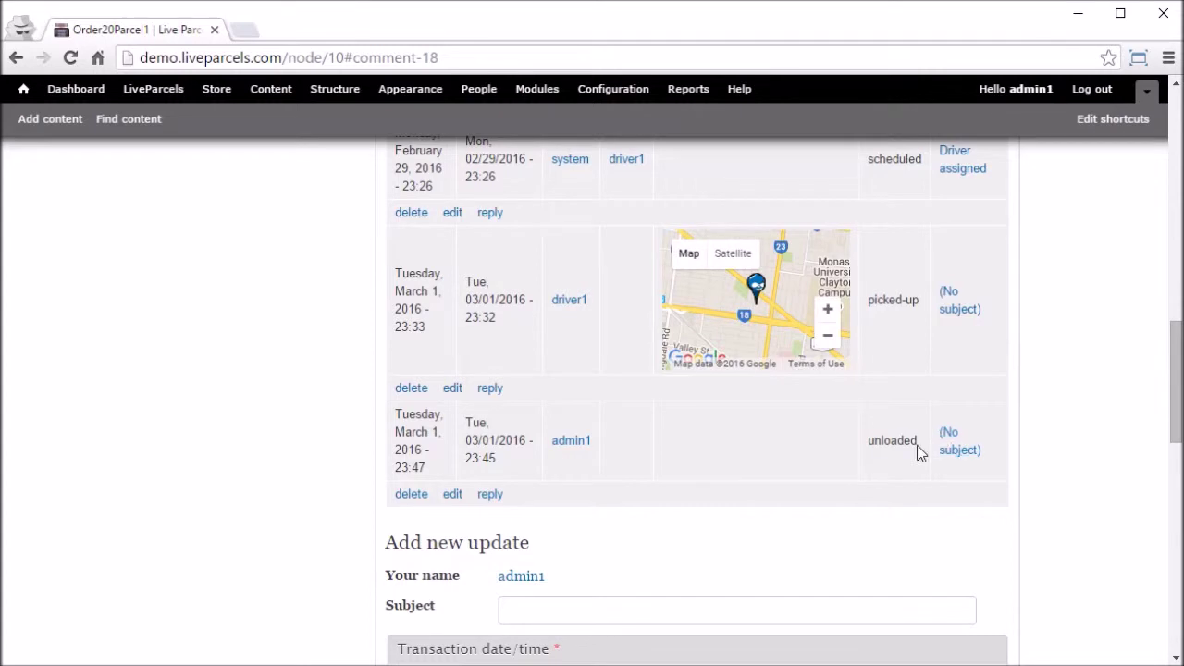
# Step: Check the new 'unloaded' entry dated 03/01/2016 23:45, then return to the update form
pyautogui.moveTo(919, 451); pyautogui.dragTo(870, 440)
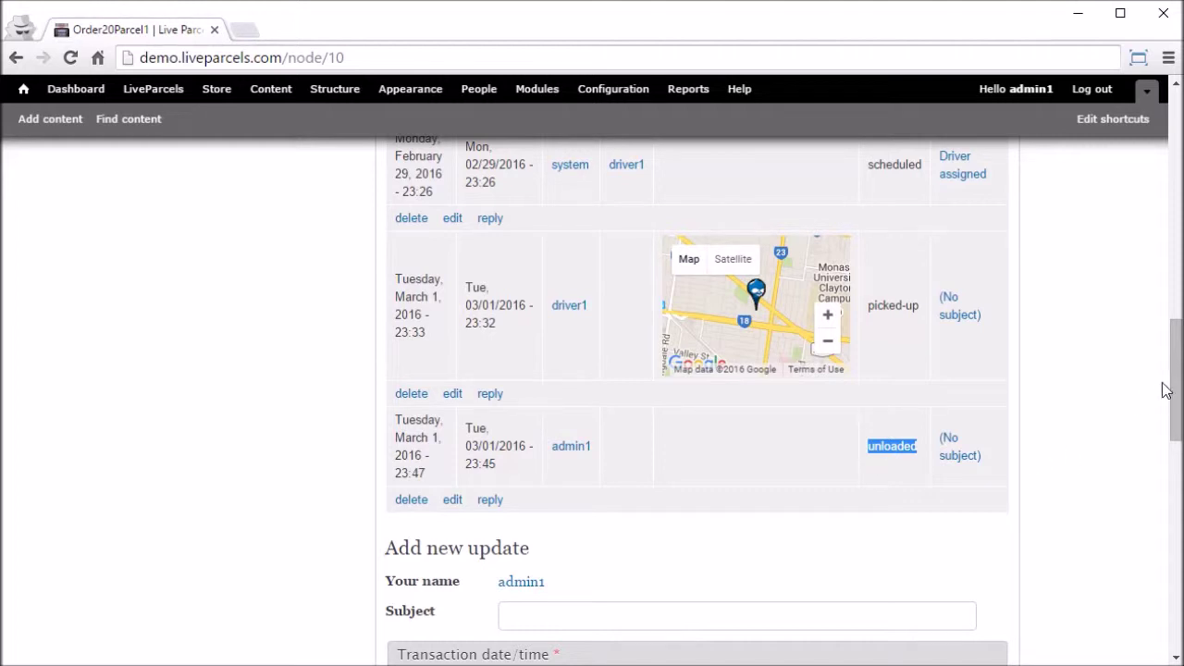
pyautogui.moveTo(1176, 391); pyautogui.dragTo(1177, 472)
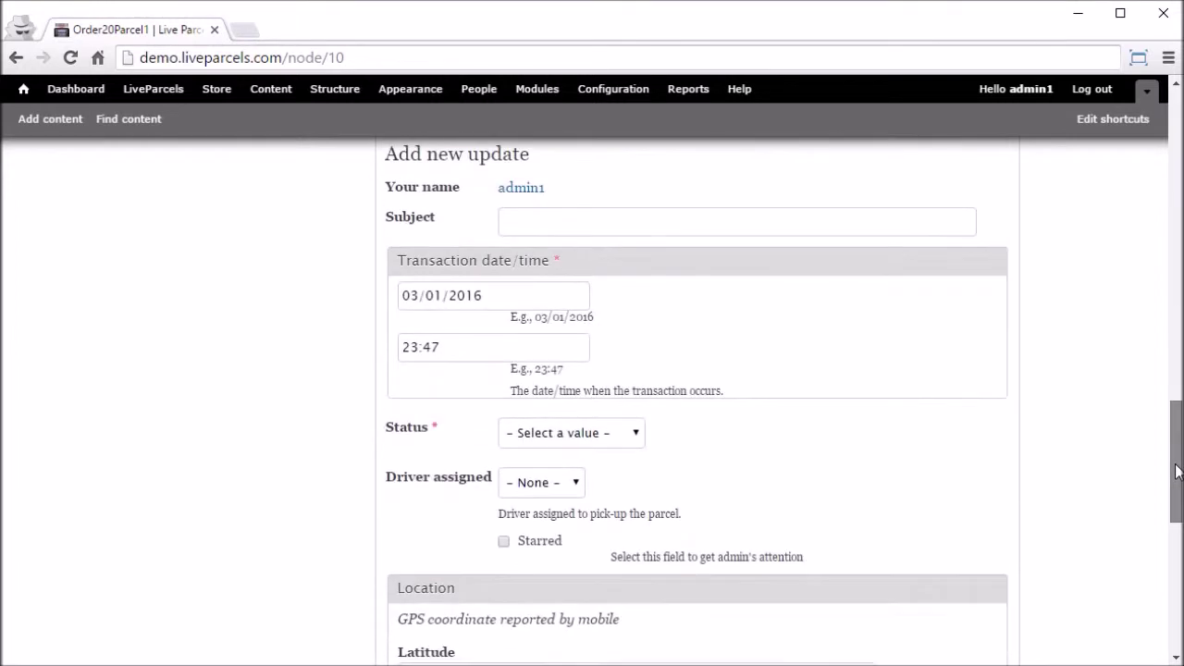
# Step: Save a 'comment' status update with subject 'Box is damaged.'
pyautogui.click(614, 437)
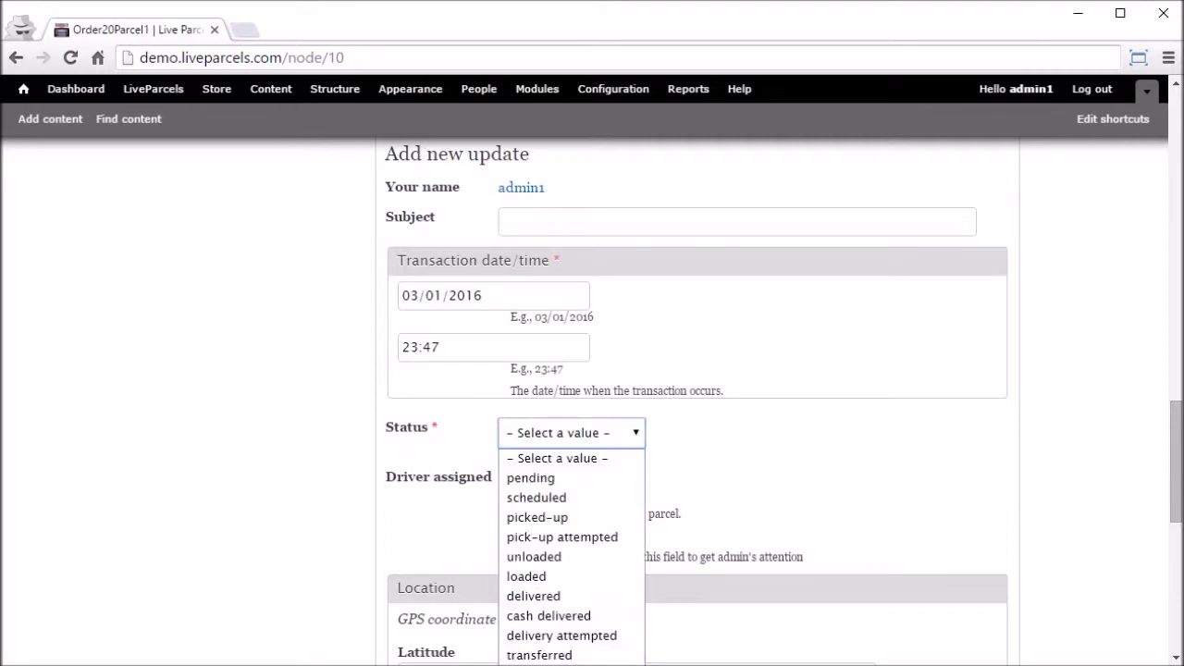
pyautogui.click(555, 664)
pyautogui.click(642, 216)
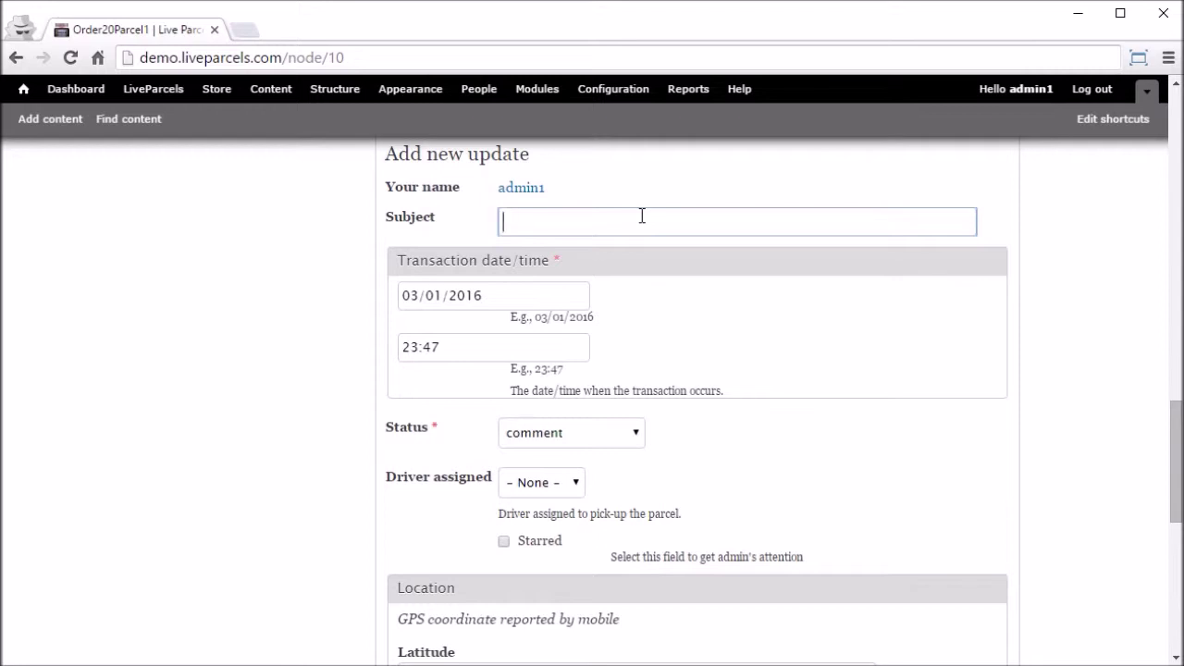
pyautogui.write('Box is dama')
pyautogui.write('ged.')
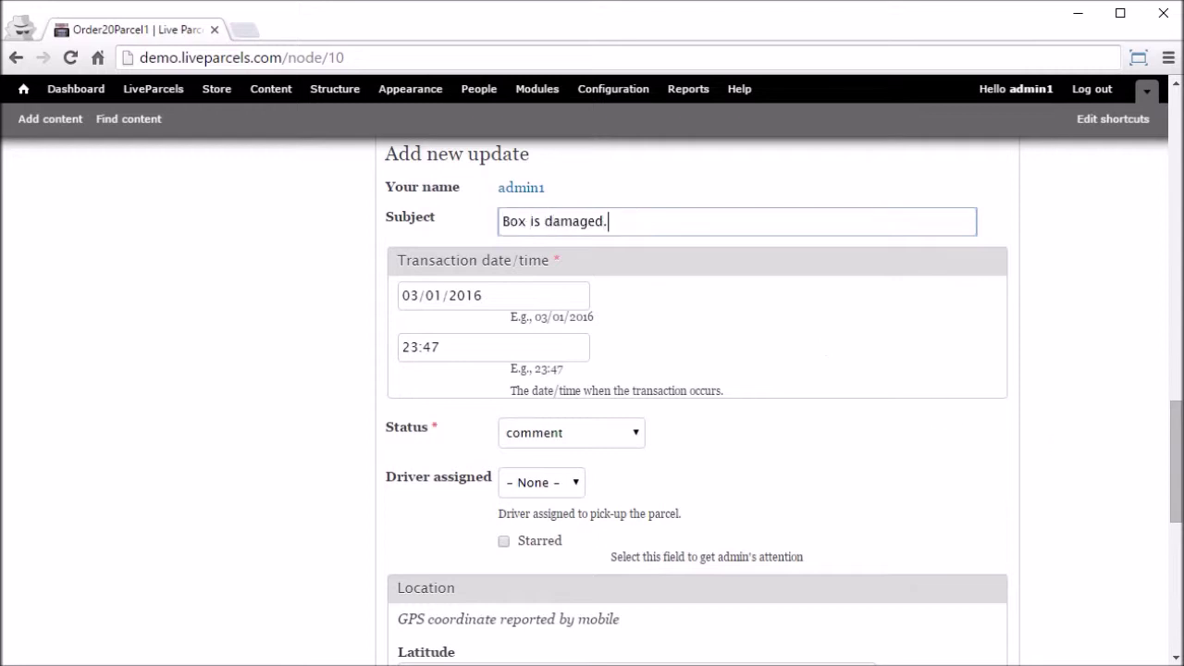
pyautogui.moveTo(1177, 461); pyautogui.dragTo(1179, 555)
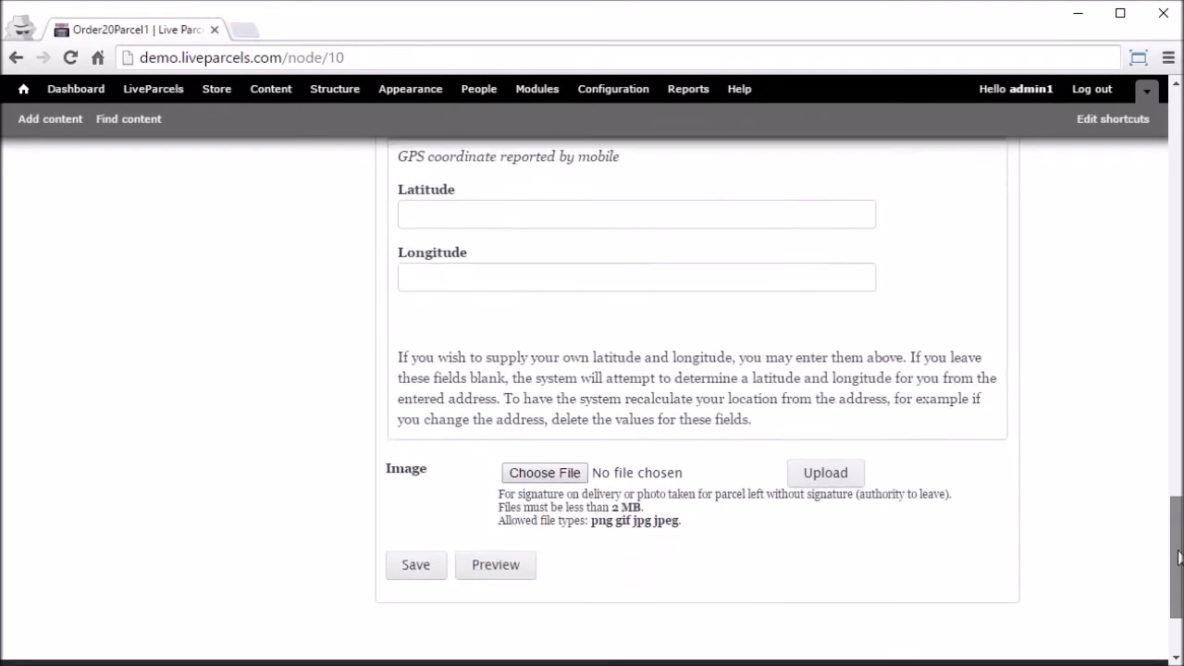
pyautogui.click(415, 566)
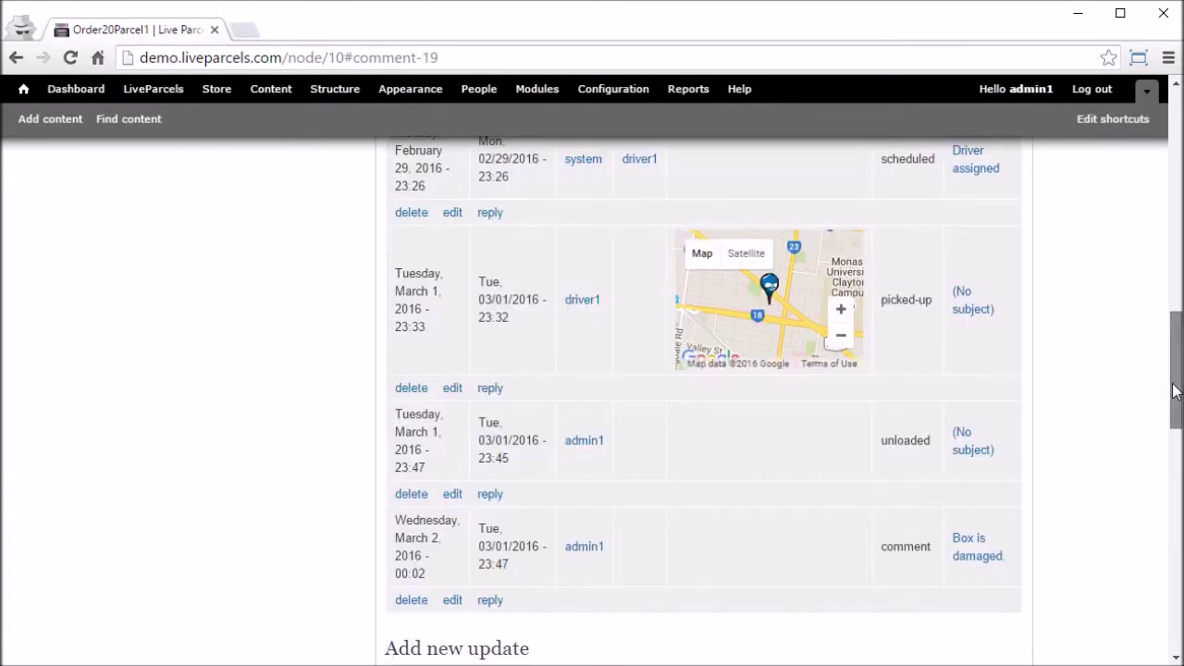
# Step: Scroll past the 'Box is damaged.' comment row to the fresh update form
pyautogui.moveTo(1175, 392); pyautogui.dragTo(1174, 492)
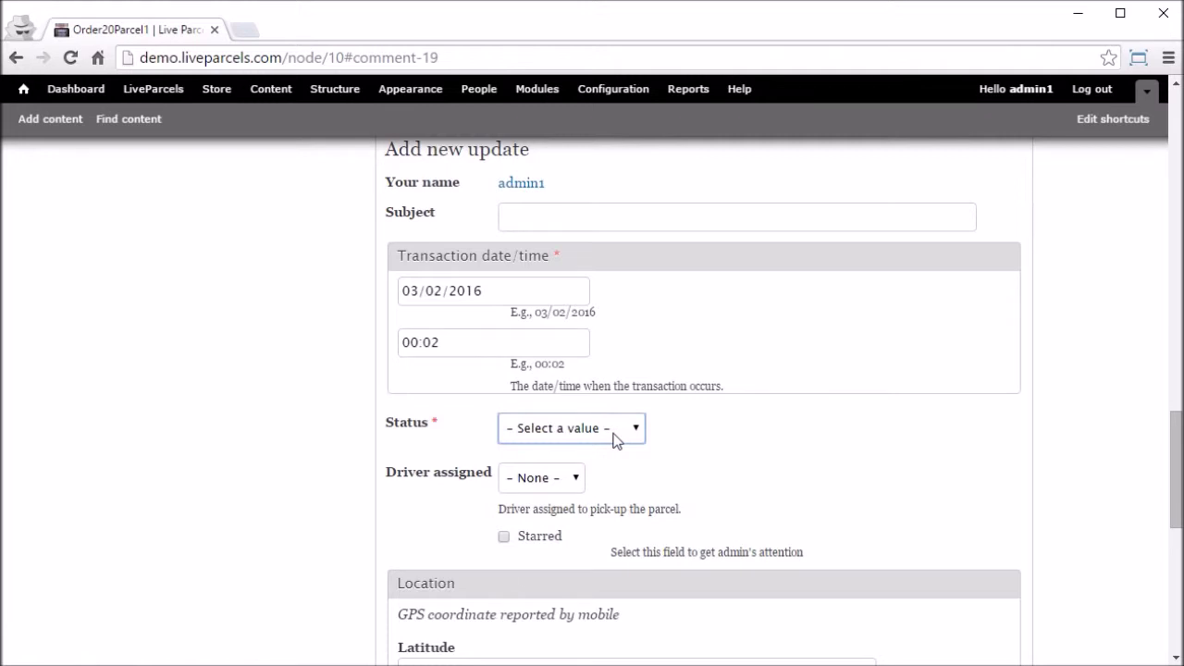
pyautogui.click(617, 439)
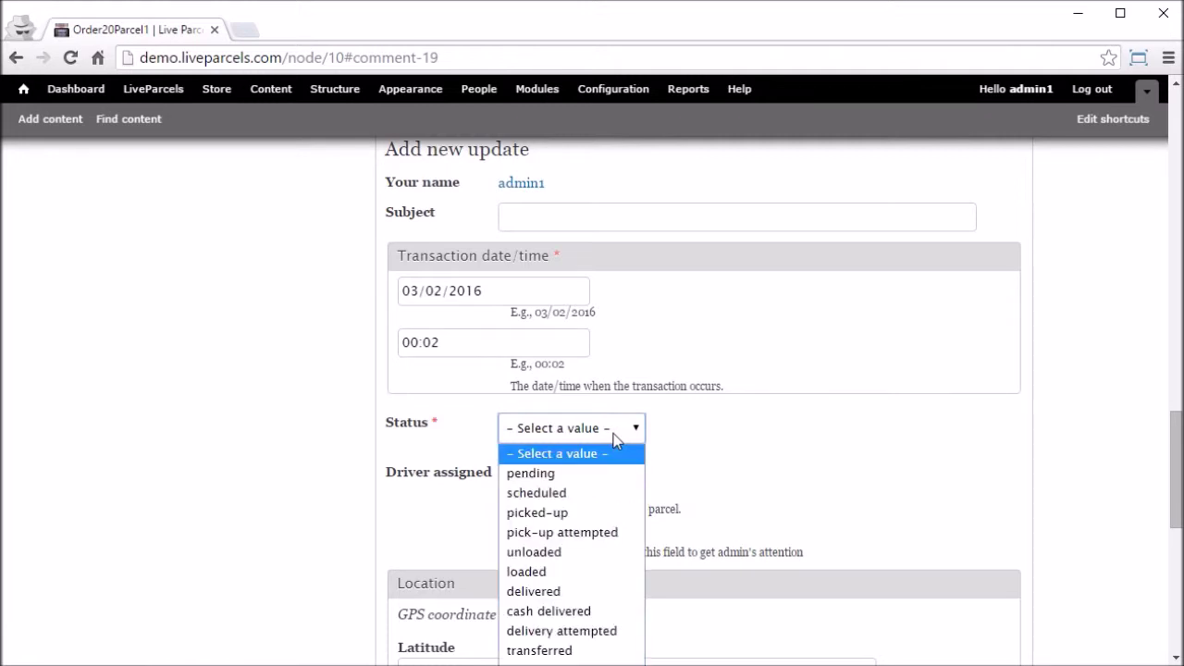
pyautogui.click(595, 651)
pyautogui.click(861, 486)
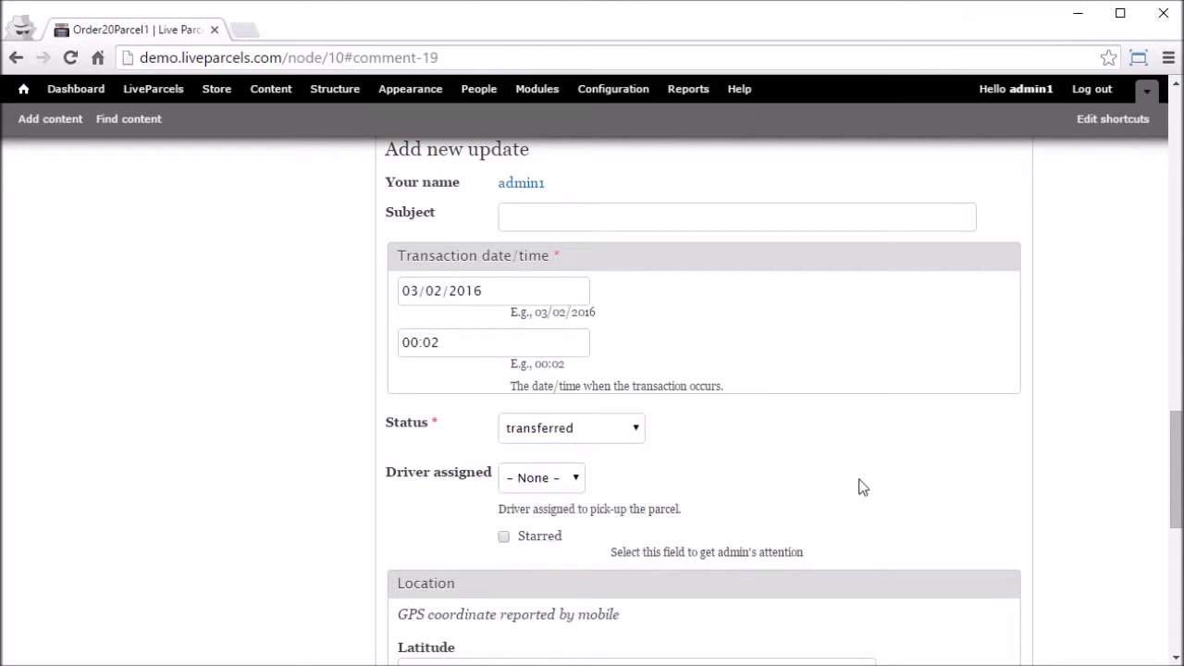
pyautogui.click(614, 211)
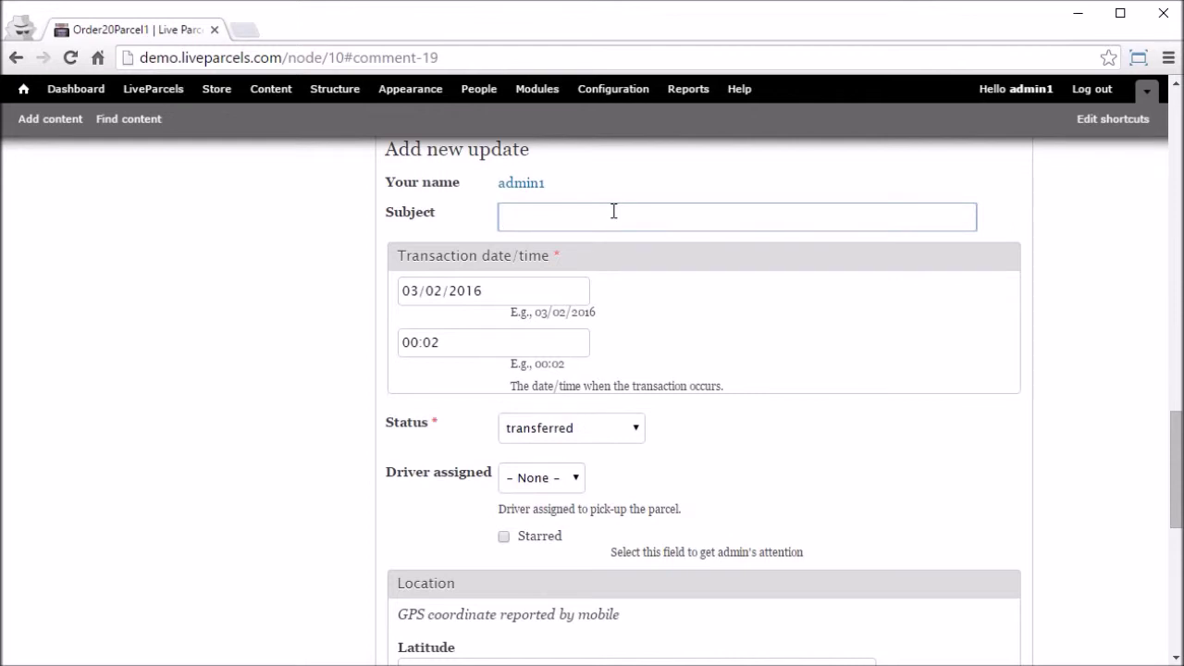
pyautogui.write('Ab')
pyautogui.write('c couri')
pyautogui.write('er:')
pyautogui.write(' 123456')
pyautogui.write('7890')
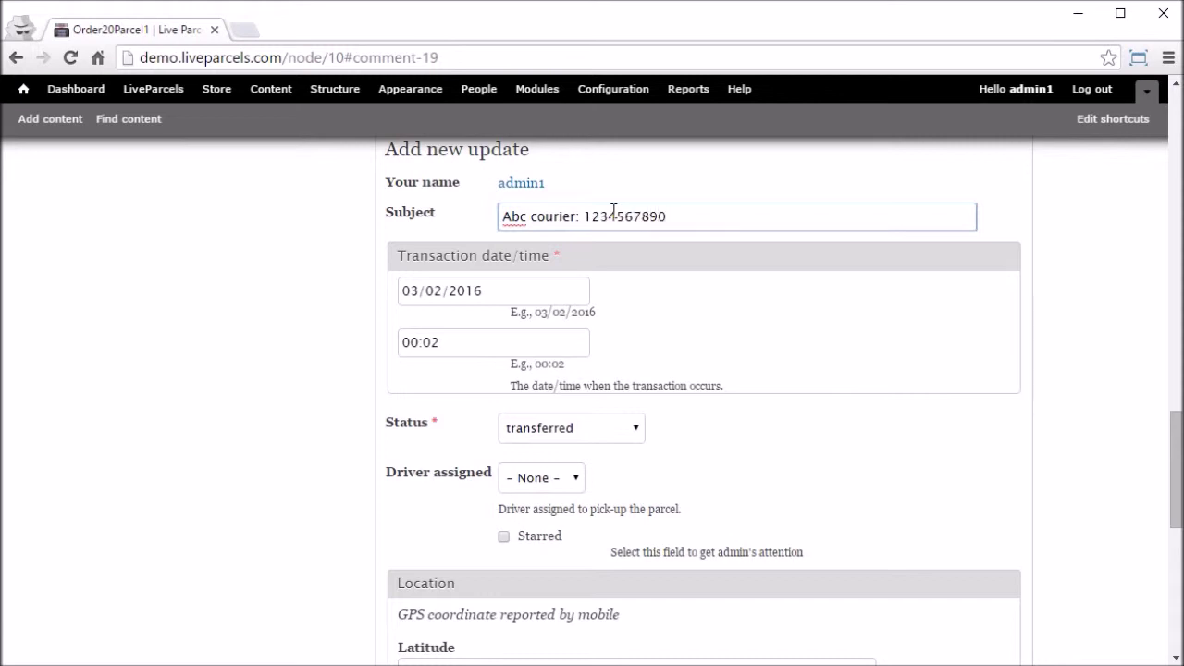
pyautogui.moveTo(1175, 474); pyautogui.dragTo(1173, 566)
pyautogui.click(418, 574)
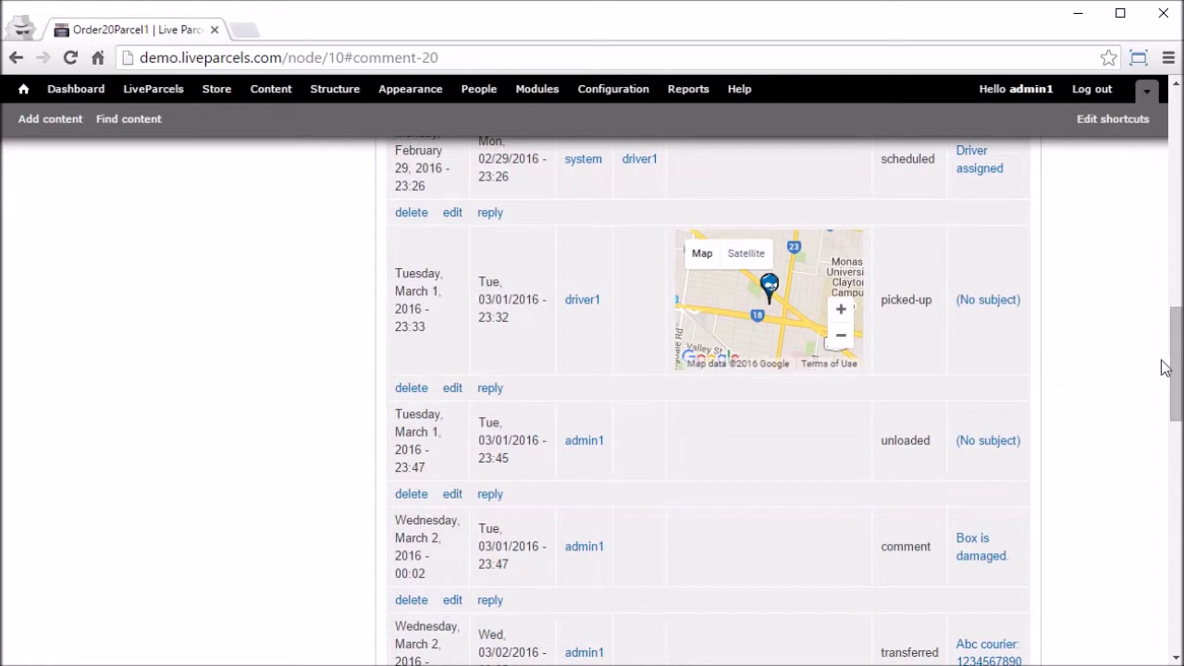
pyautogui.moveTo(1175, 368); pyautogui.dragTo(1180, 400)
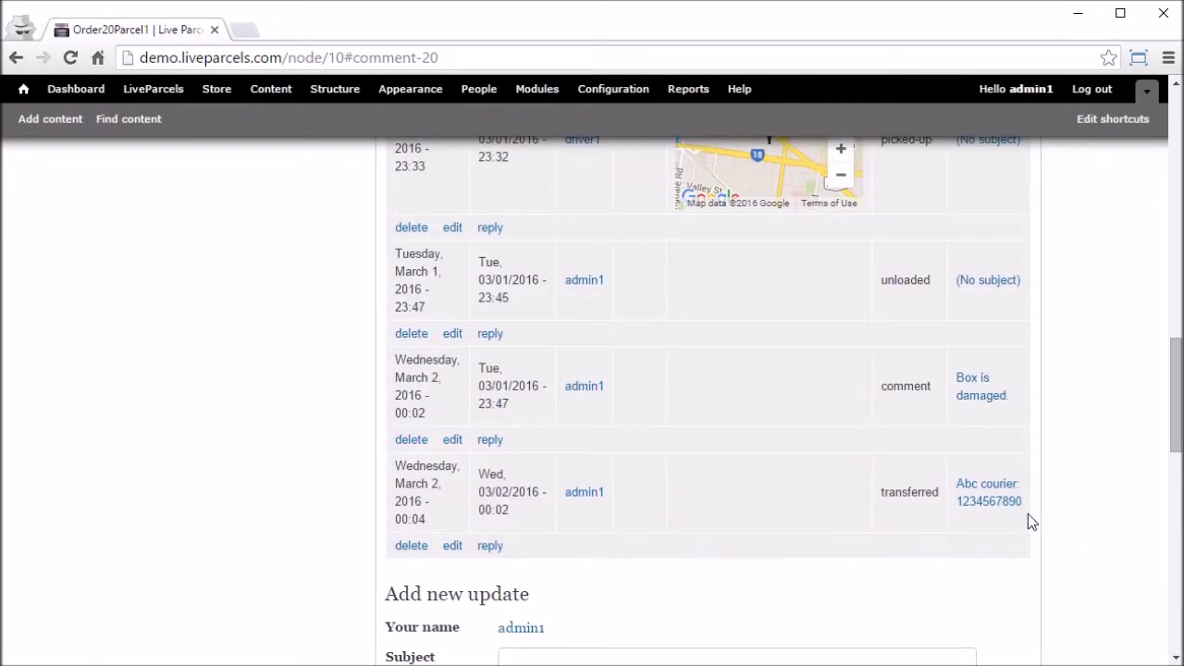
pyautogui.moveTo(1027, 505); pyautogui.dragTo(955, 479)
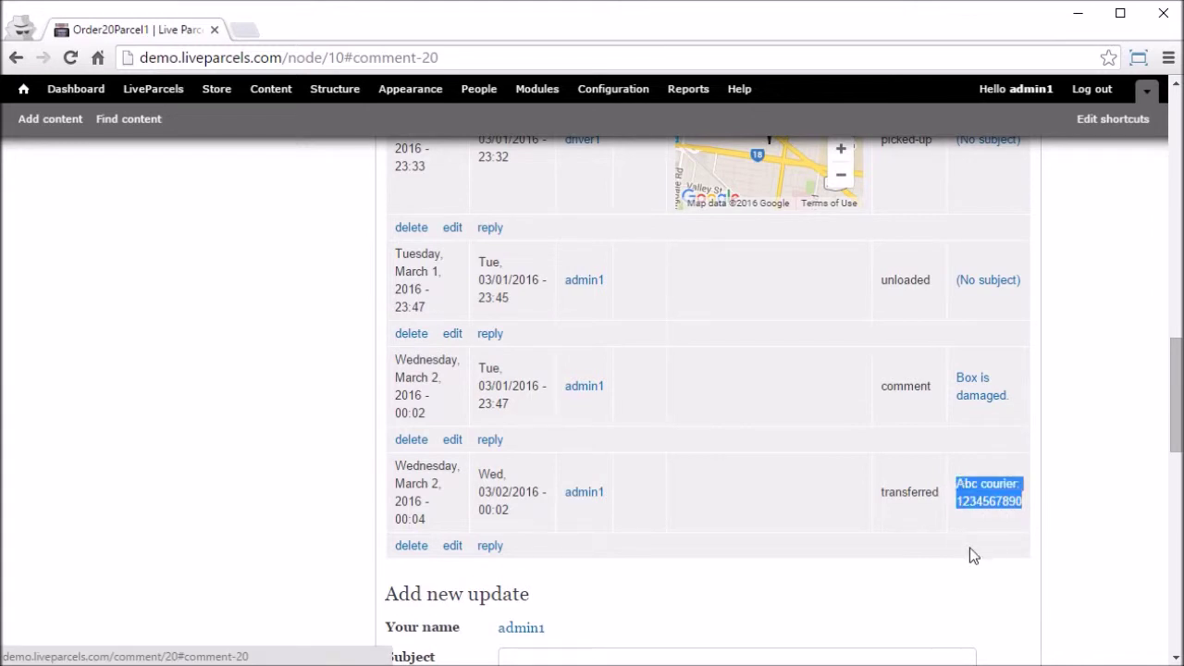
pyautogui.click(956, 530)
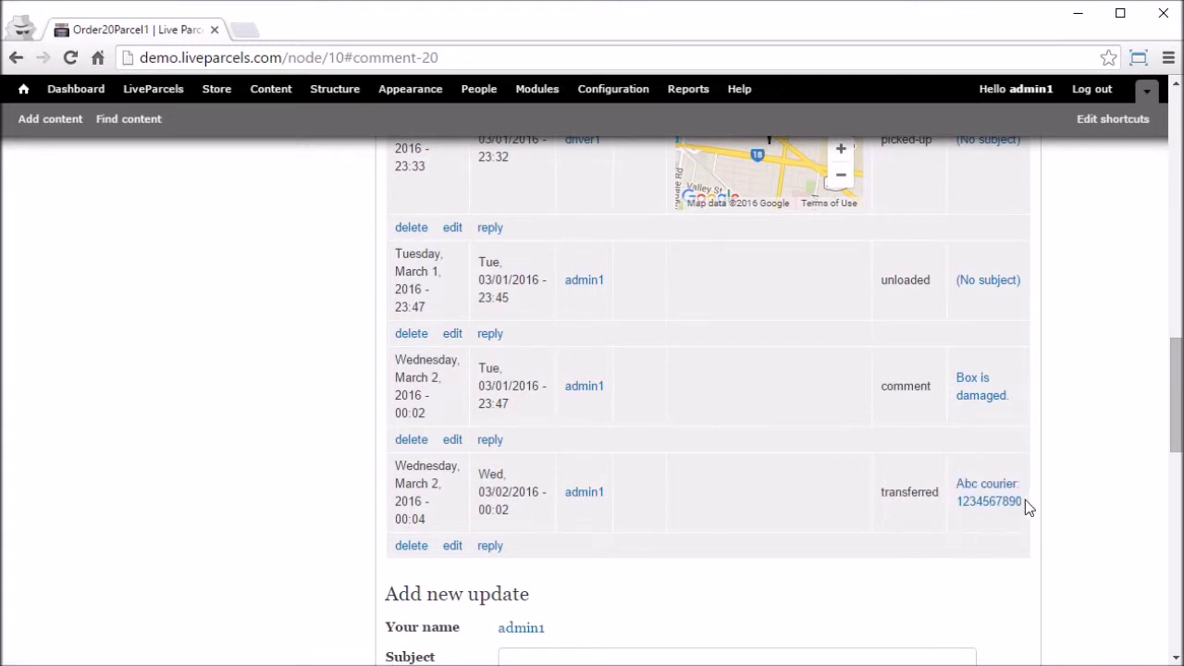
pyautogui.moveTo(1025, 502); pyautogui.dragTo(960, 514)
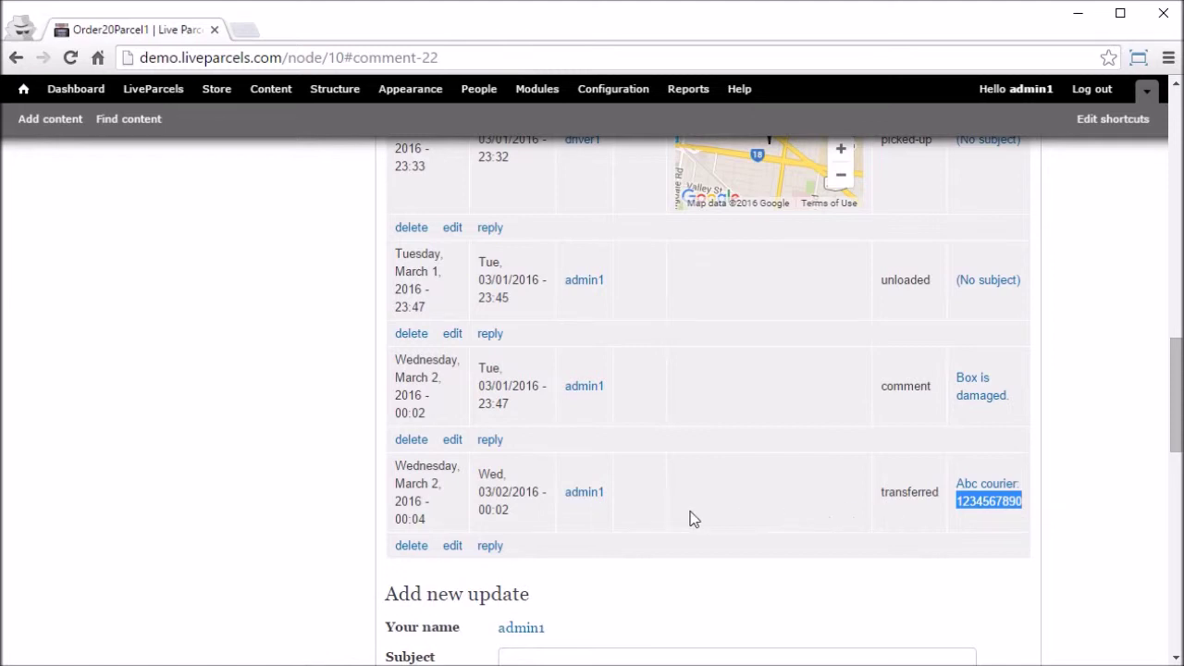
# Step: Edit the transferred update's tracking number to 984563280 and save it
pyautogui.click(451, 546)
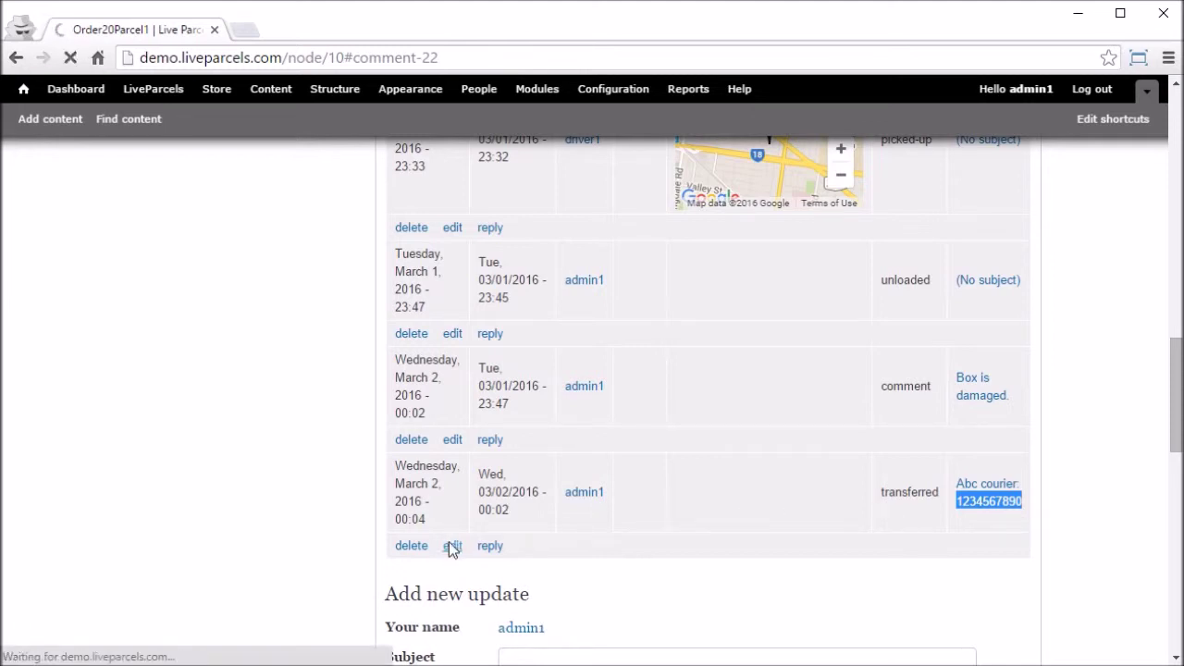
pyautogui.scroll(-2, 629, 510)
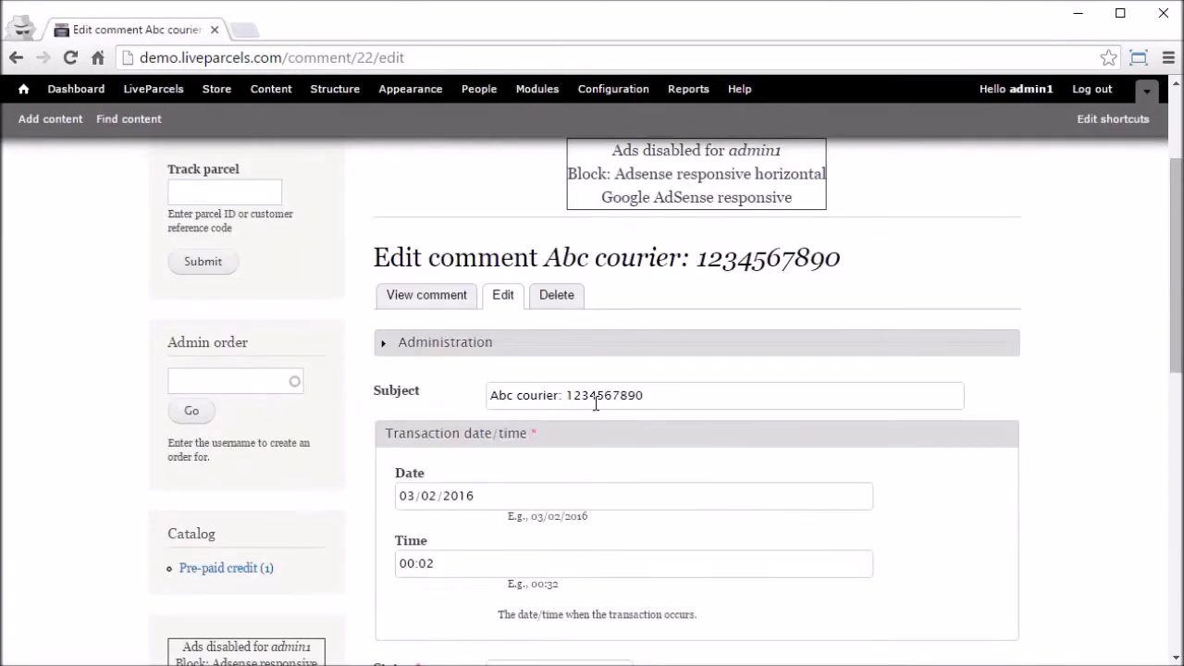
pyautogui.moveTo(568, 395); pyautogui.dragTo(677, 396)
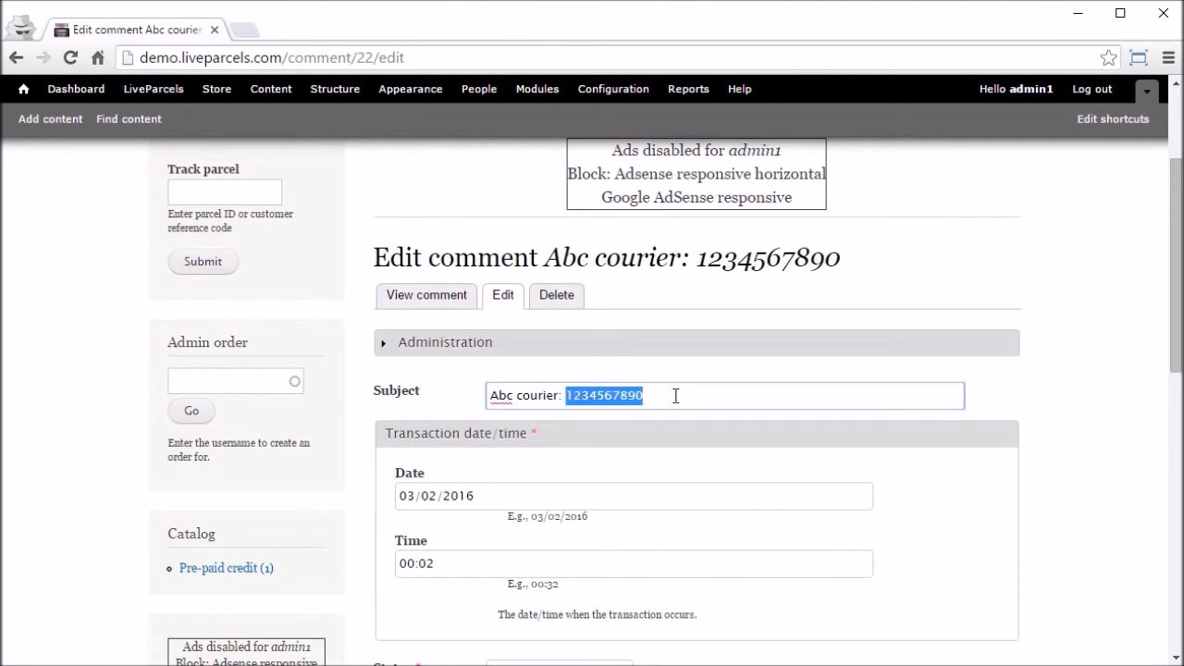
pyautogui.write('984563')
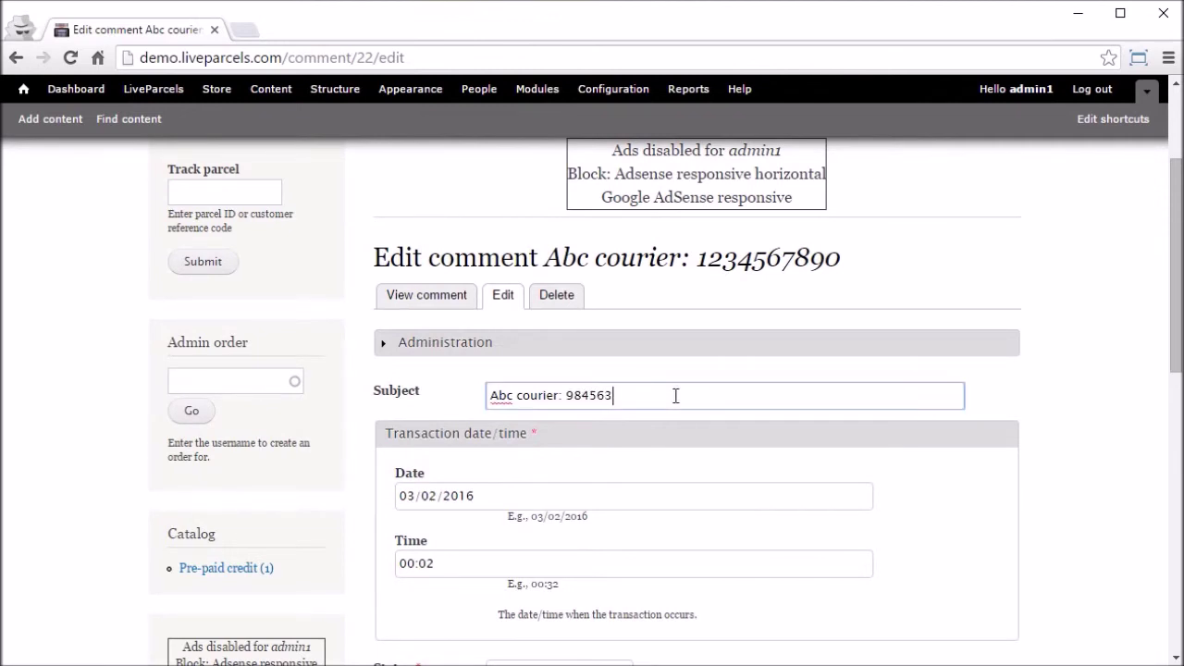
pyautogui.write('280')
pyautogui.scroll(-1, 1064, 455)
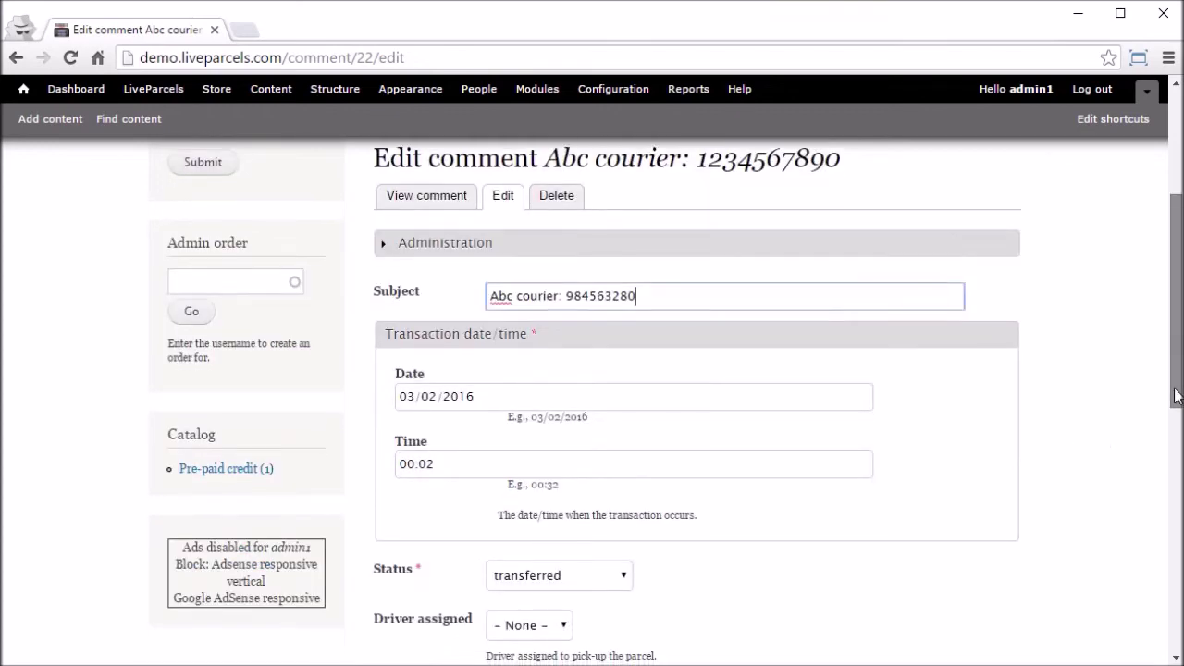
pyautogui.scroll(-1, 1175, 427)
pyautogui.scroll(-3, 1177, 428)
pyautogui.scroll(-2, 1177, 428)
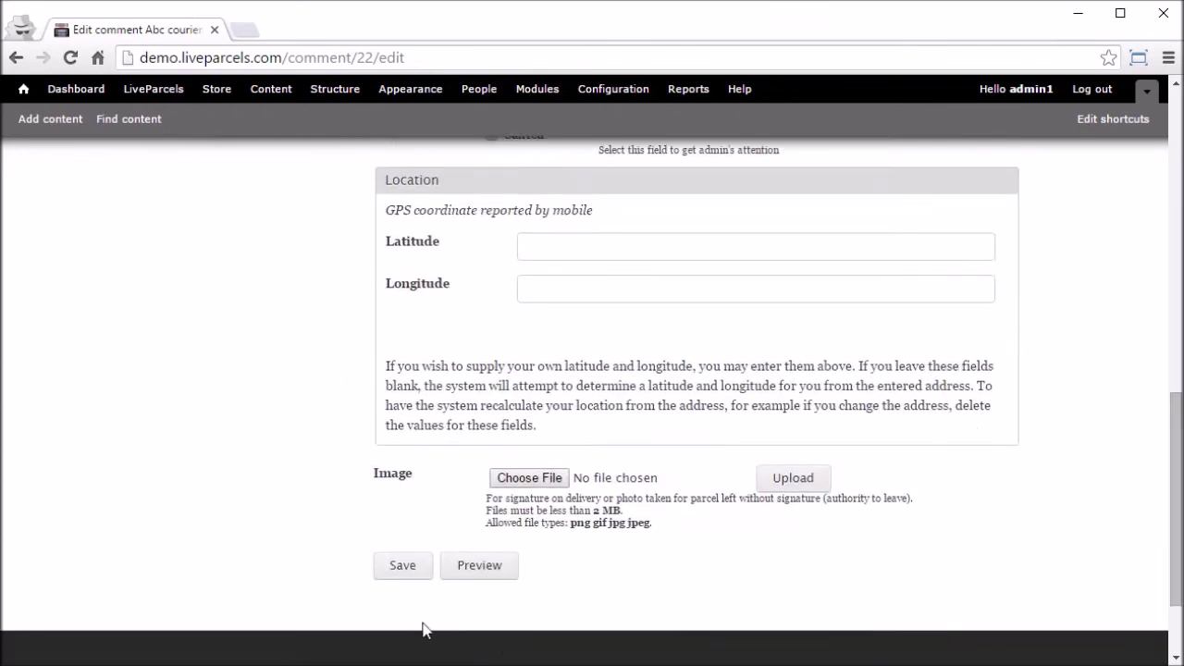
pyautogui.click(394, 572)
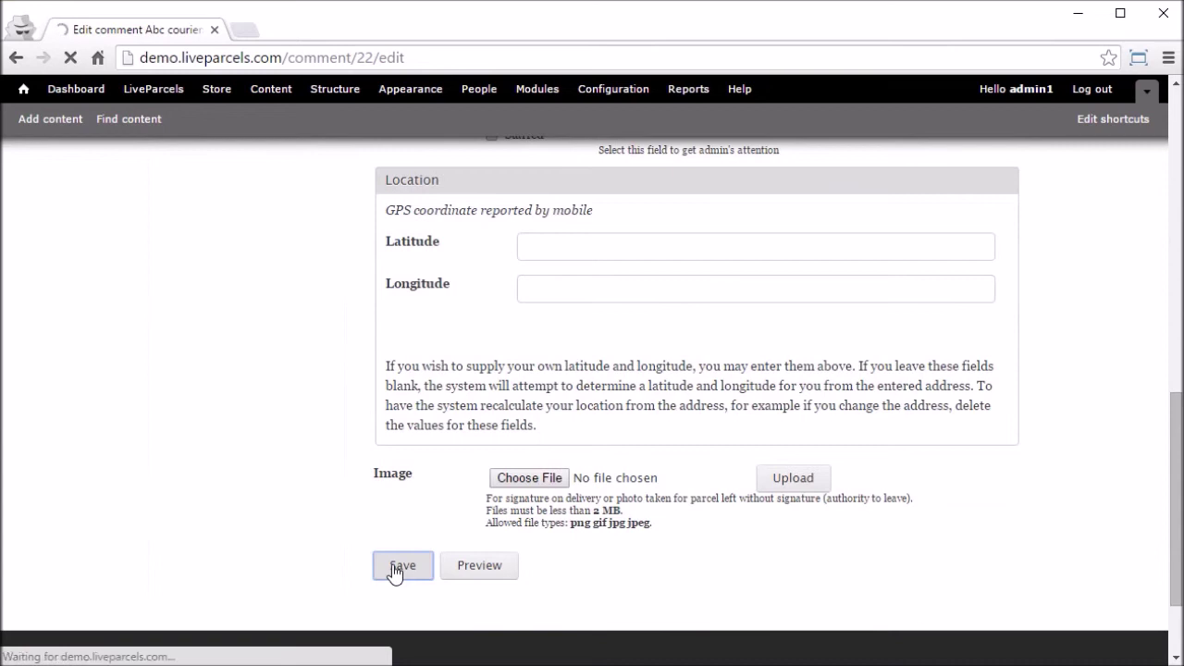